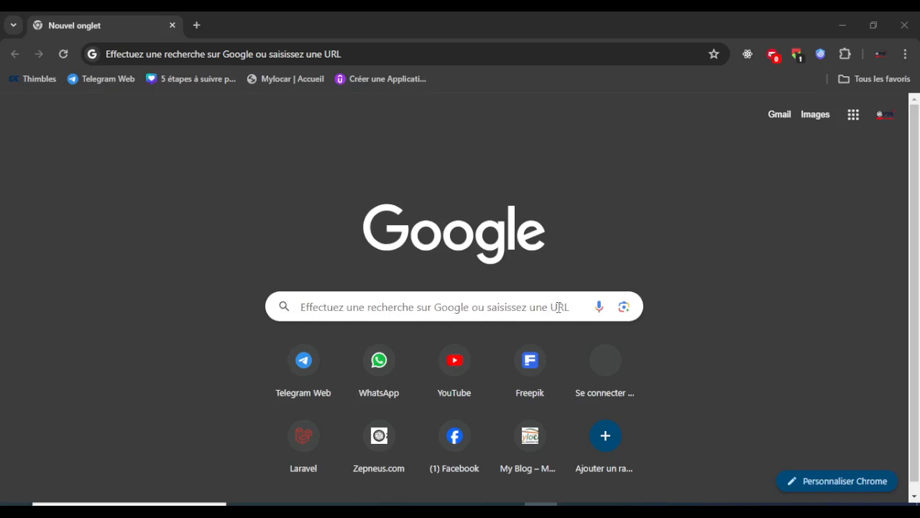
Step: Search Google for xampp and open the Download XAMPP page on apachefriends.org
{"action": "left_click", "coordinate": [558, 307]}
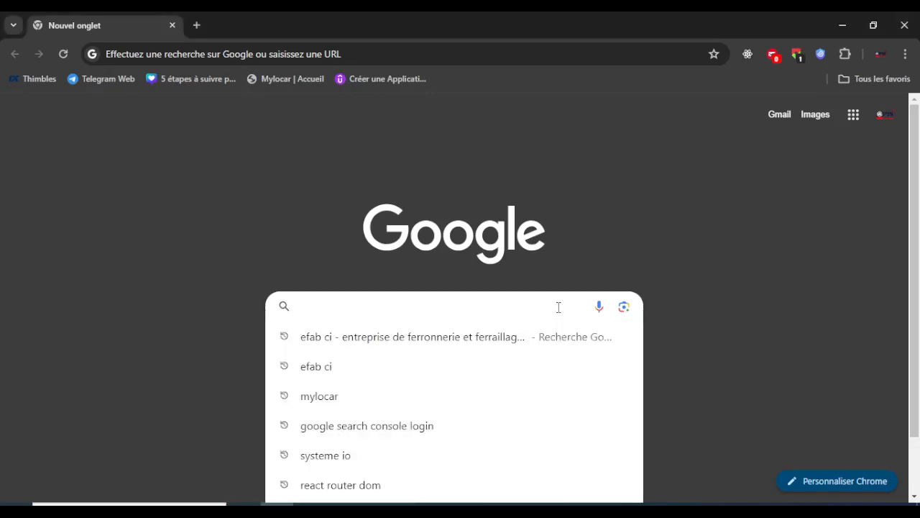
{"action": "type", "text": "xammp"}
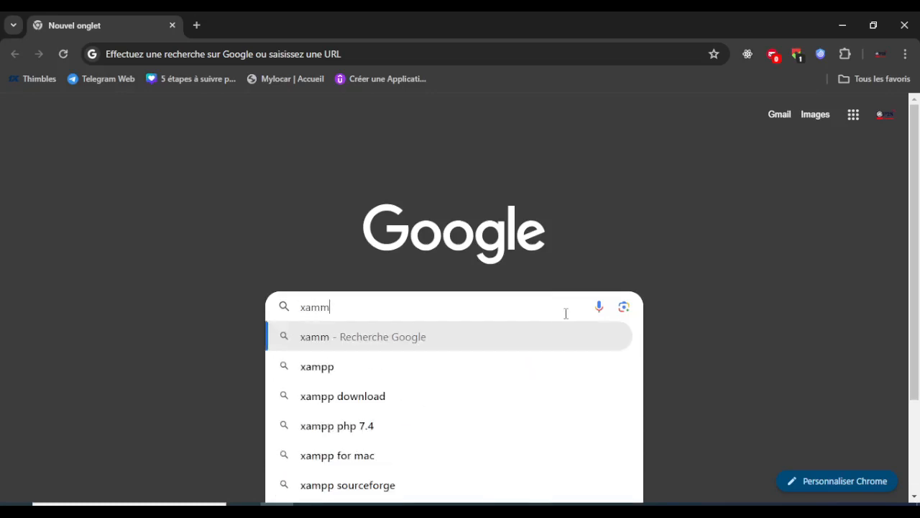
{"action": "key", "text": "BackSpace"}
{"action": "key", "text": "BackSpace"}
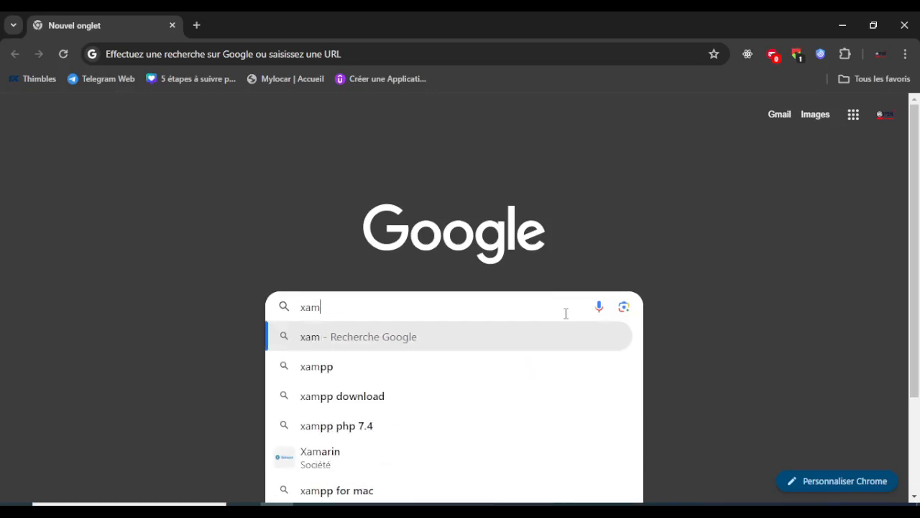
{"action": "type", "text": "pp"}
{"action": "key", "text": "Return"}
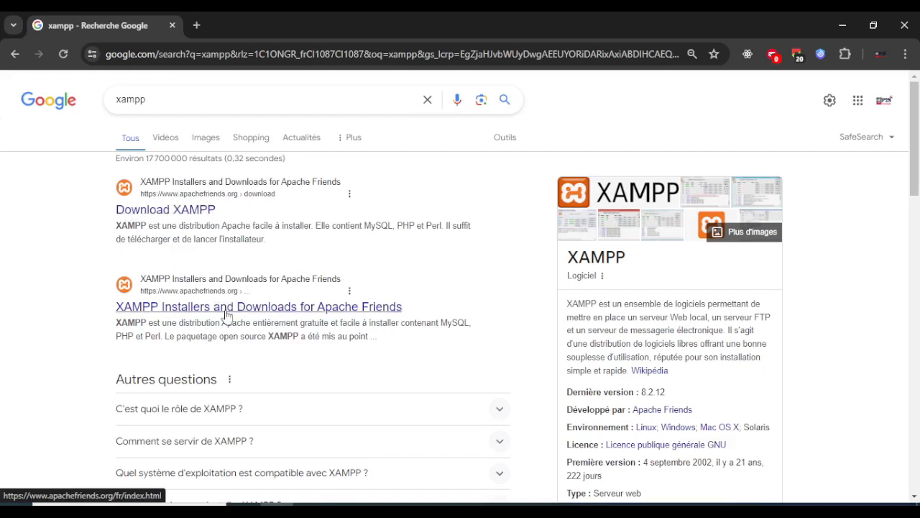
{"action": "left_click", "coordinate": [167, 209]}
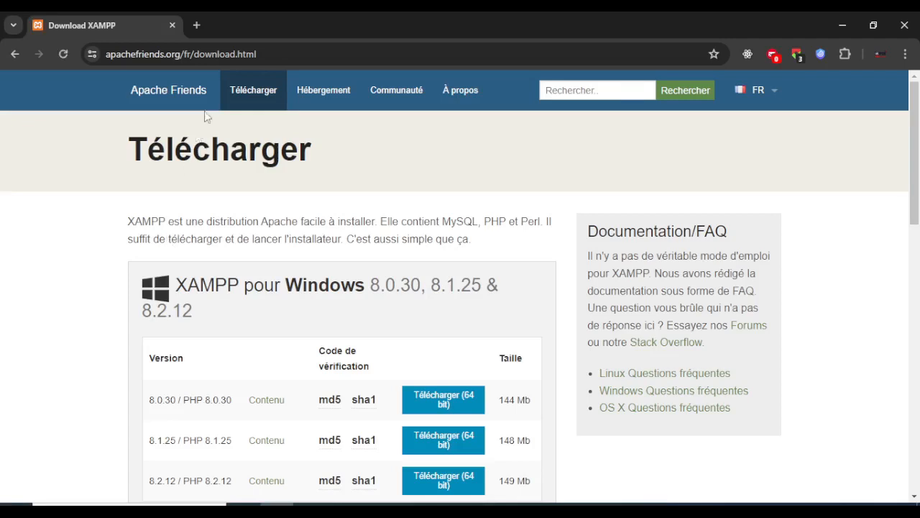
Step: Open the Apache Friends home page and look over the XAMPP overview and its platform downloads
{"action": "left_click", "coordinate": [168, 91]}
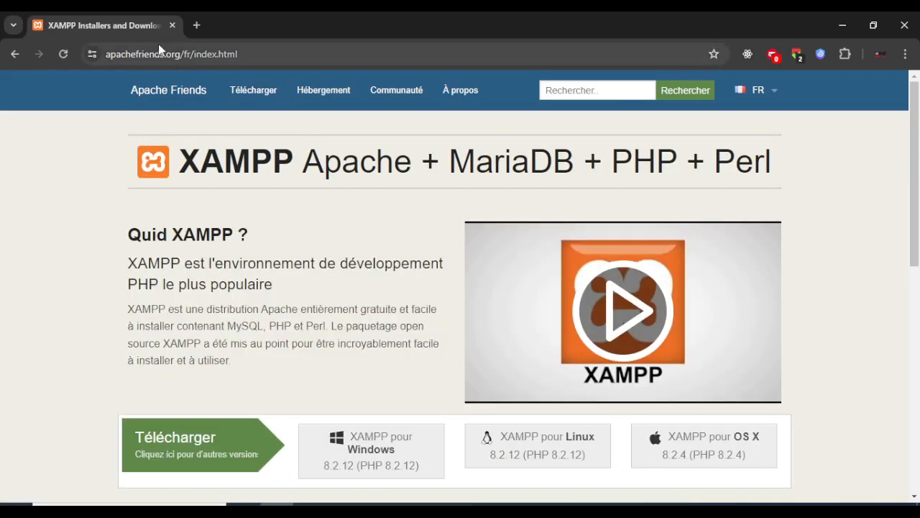
{"action": "left_click", "coordinate": [155, 98]}
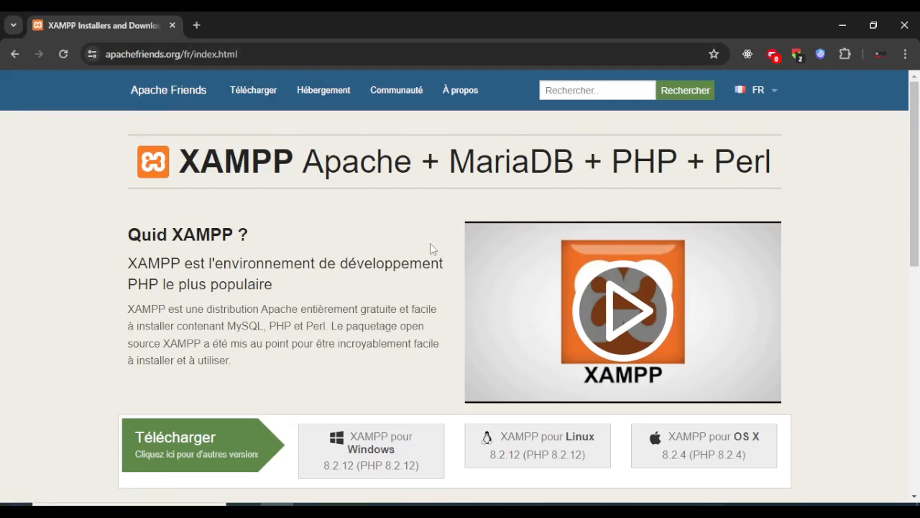
{"action": "scroll", "coordinate": [486, 226], "scroll_direction": "down", "scroll_amount": 3}
{"action": "scroll", "coordinate": [687, 256], "scroll_direction": "up", "scroll_amount": 3}
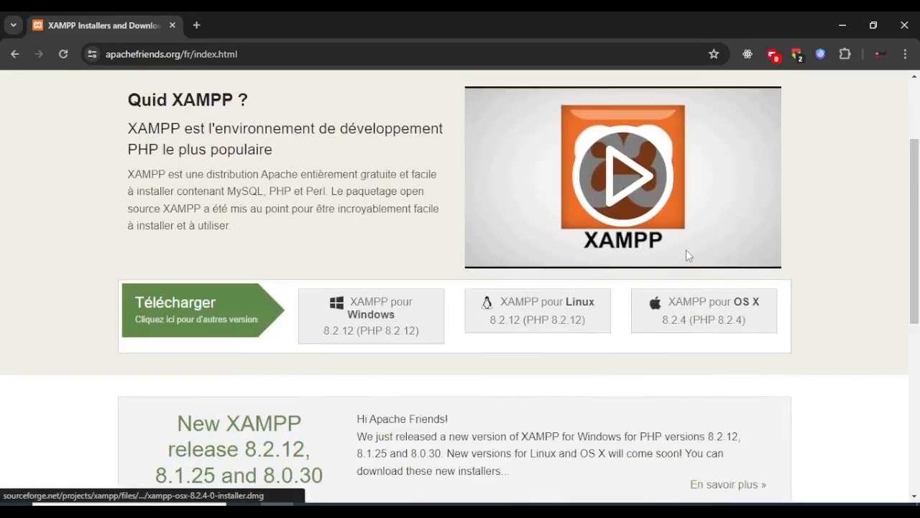
Step: Return to the download page and examine the XAMPP and PHP versions offered for Windows, Linux and OS X
{"action": "left_click", "coordinate": [240, 94]}
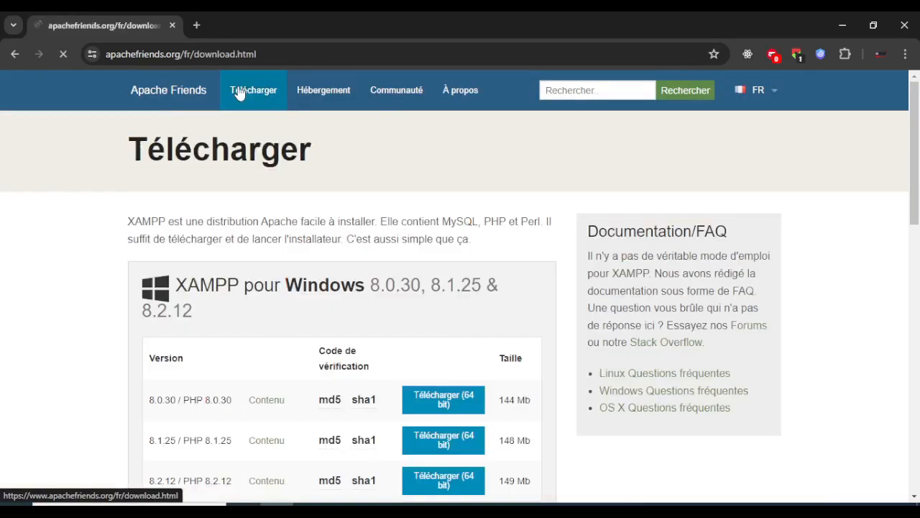
{"action": "scroll", "coordinate": [100, 322], "scroll_direction": "down", "scroll_amount": 1}
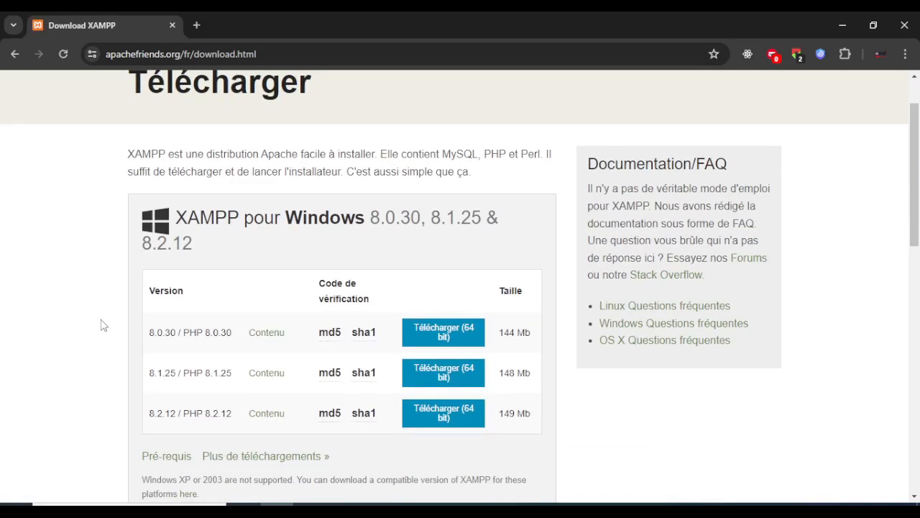
{"action": "scroll", "coordinate": [516, 215], "scroll_direction": "down", "scroll_amount": 2}
{"action": "scroll", "coordinate": [521, 221], "scroll_direction": "up", "scroll_amount": 1}
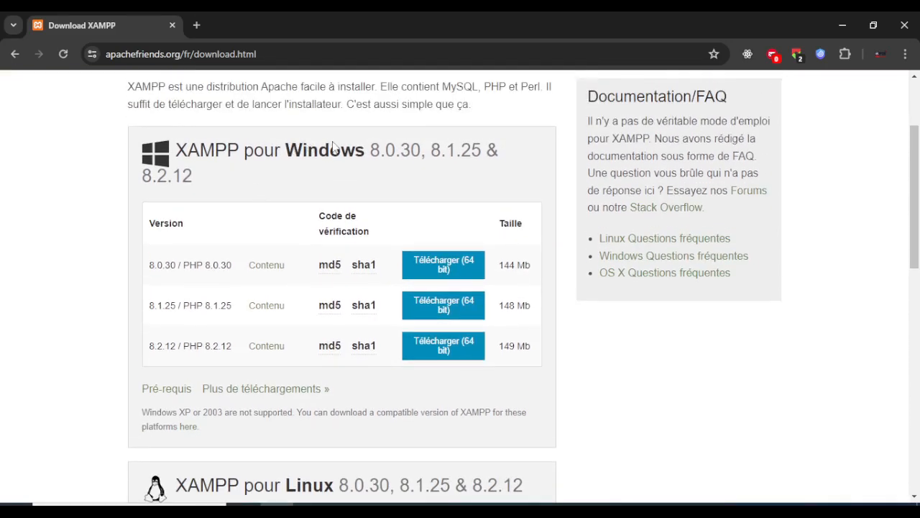
{"action": "scroll", "coordinate": [530, 280], "scroll_direction": "down", "scroll_amount": 4}
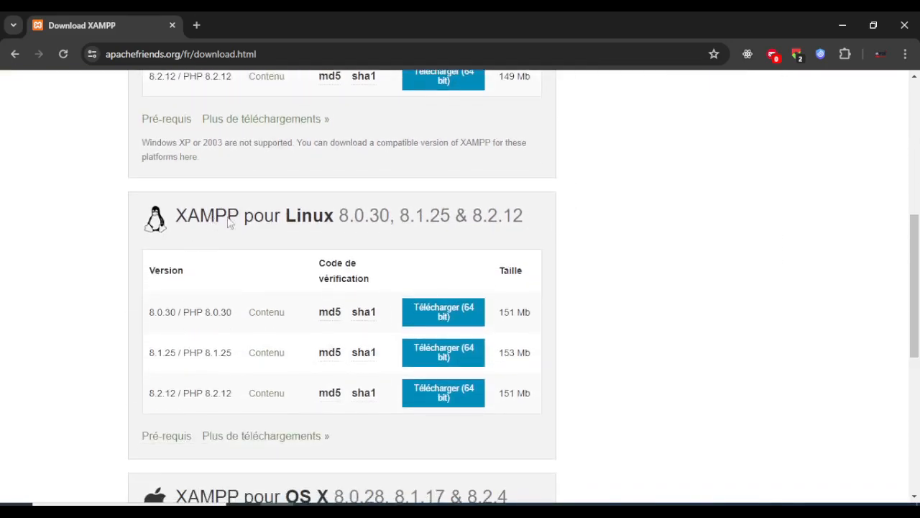
{"action": "scroll", "coordinate": [509, 247], "scroll_direction": "down", "scroll_amount": 5}
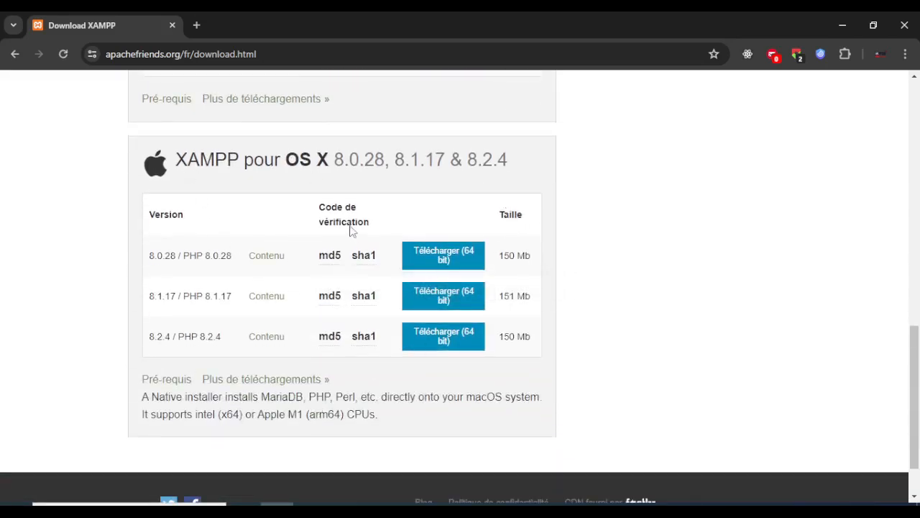
{"action": "scroll", "coordinate": [580, 246], "scroll_direction": "up", "scroll_amount": 8}
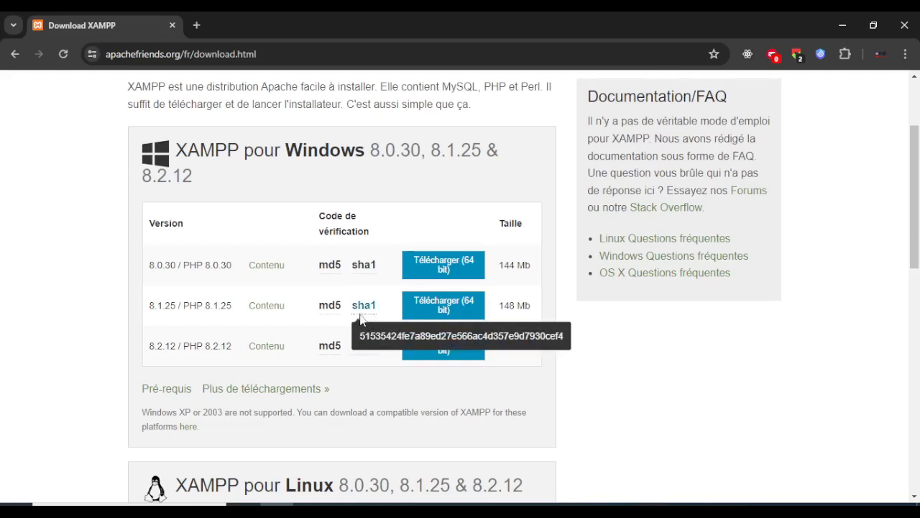
{"action": "left_click_drag", "start_coordinate": [147, 311], "coordinate": [174, 311]}
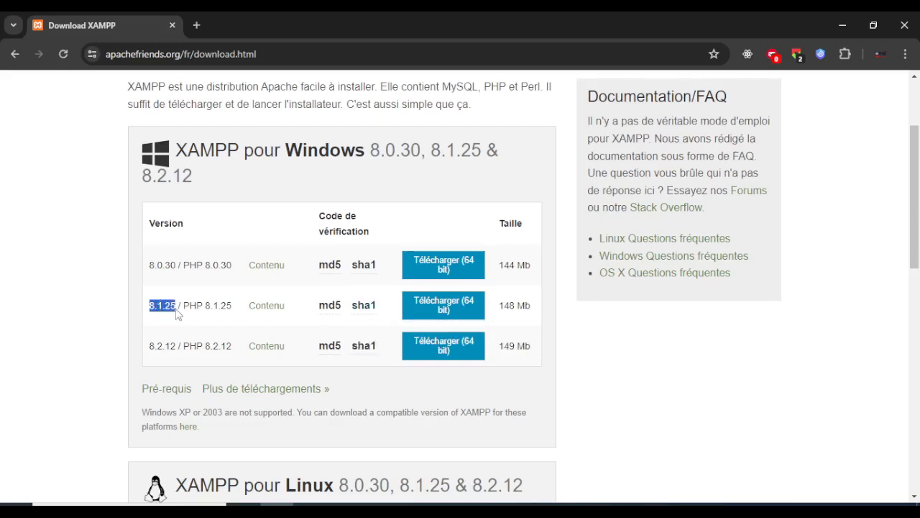
{"action": "double_click", "coordinate": [216, 312]}
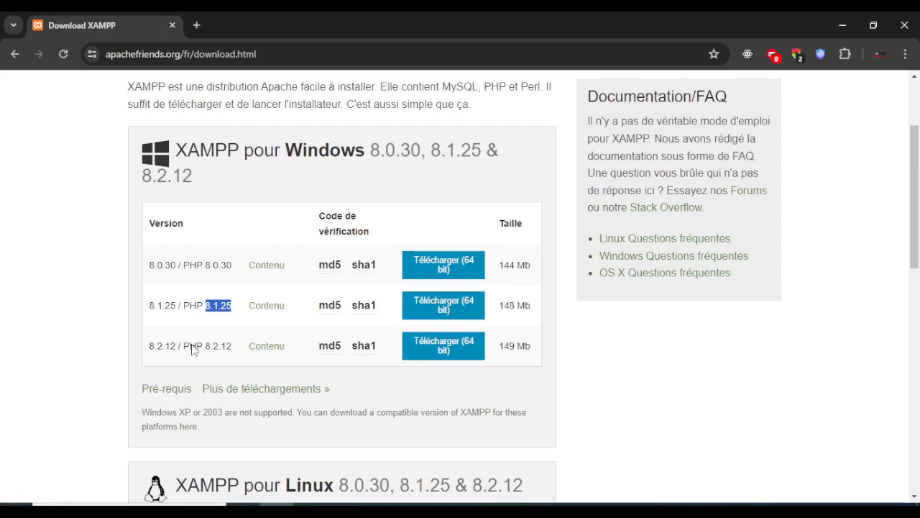
{"action": "left_click_drag", "start_coordinate": [205, 349], "coordinate": [233, 355]}
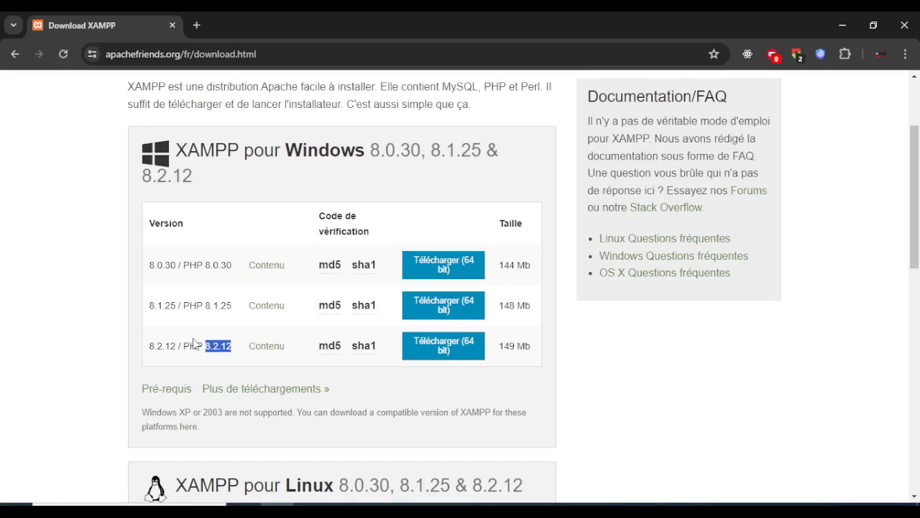
Step: Download the 64-bit XAMPP 8.2.12 installer for Windows into Downloads, and launch its setup through to the component selection
{"action": "left_click", "coordinate": [440, 349]}
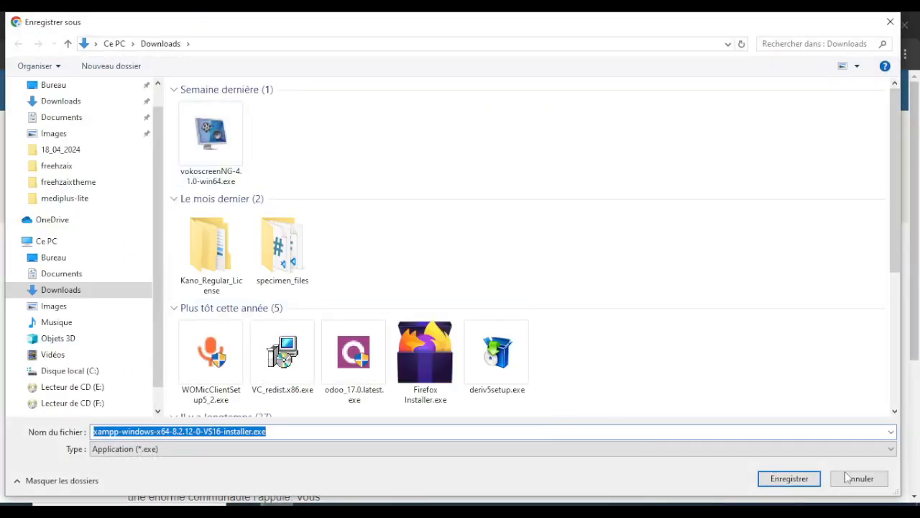
{"action": "left_click", "coordinate": [777, 476]}
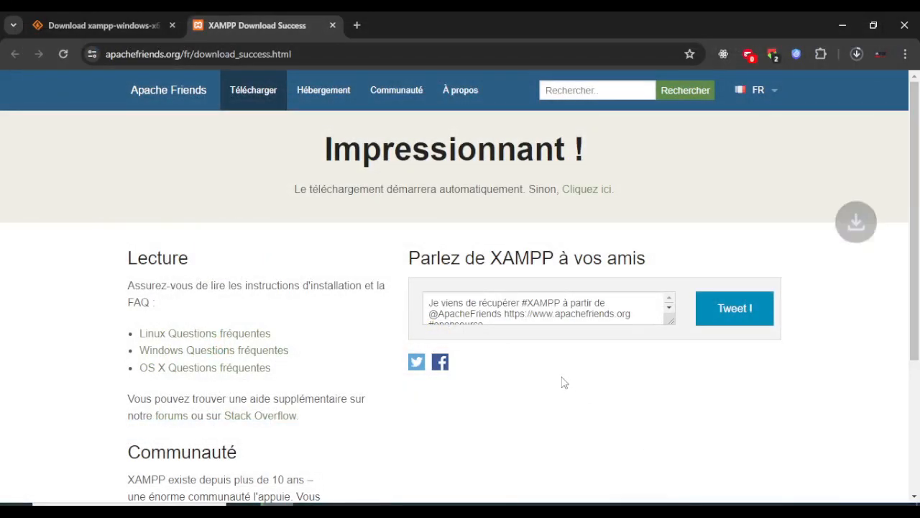
{"action": "left_click", "coordinate": [855, 54]}
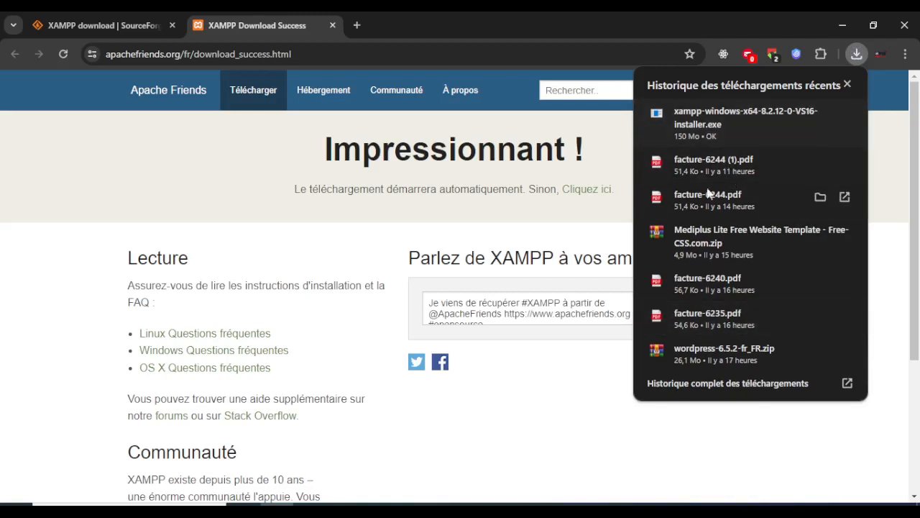
{"action": "left_click", "coordinate": [695, 117]}
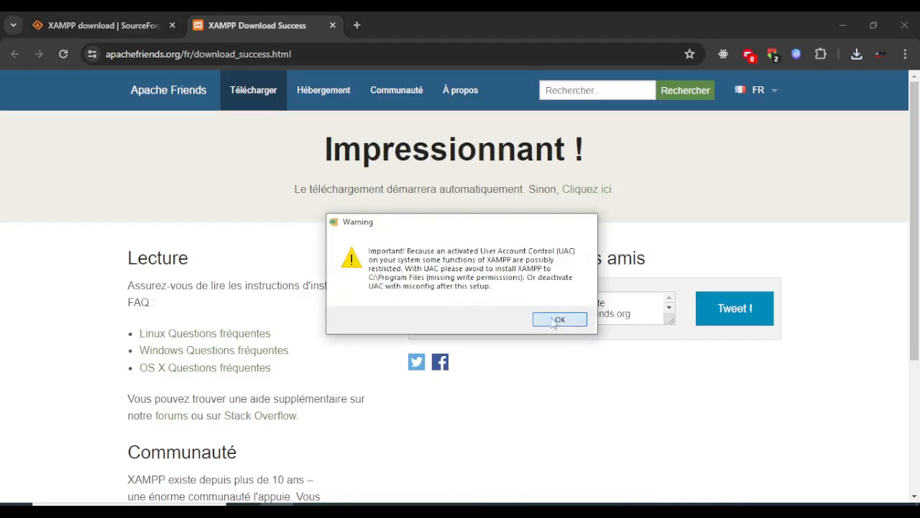
{"action": "left_click", "coordinate": [558, 320]}
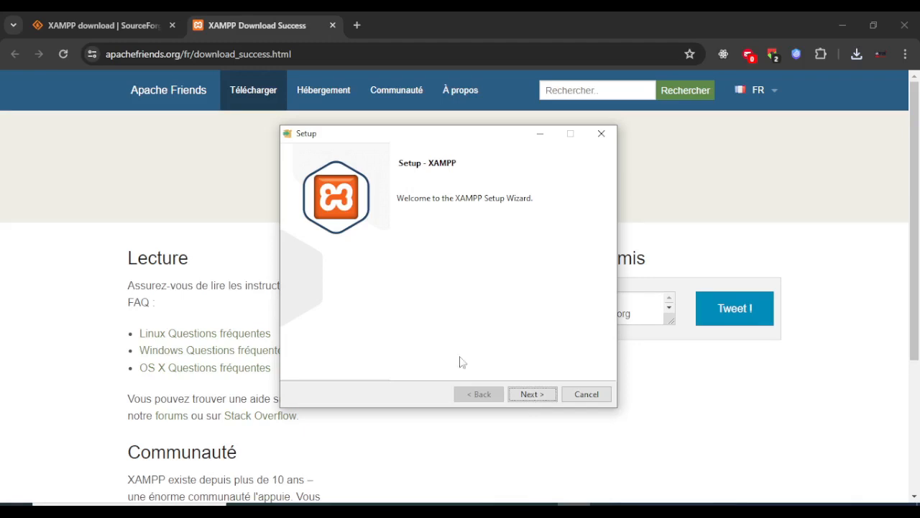
{"action": "left_click", "coordinate": [540, 395]}
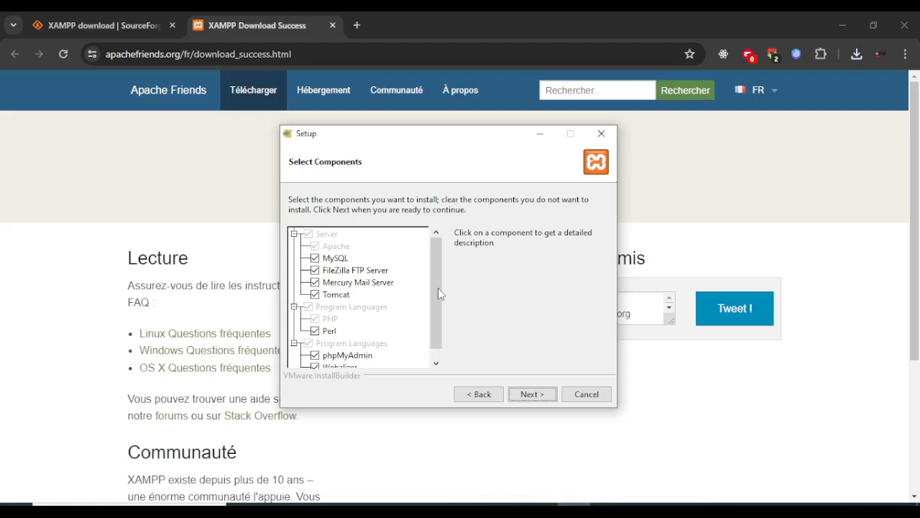
Step: Exclude FileZilla FTP Server, Mercury Mail Server, Tomcat, Perl, Webalizer and Fake Sendmail from the installation and continue to the installation folder page
{"action": "mouse_move", "coordinate": [438, 288]}
{"action": "left_mouse_down"}
{"action": "mouse_move", "coordinate": [438, 296]}
{"action": "mouse_move", "coordinate": [438, 282]}
{"action": "left_mouse_up"}
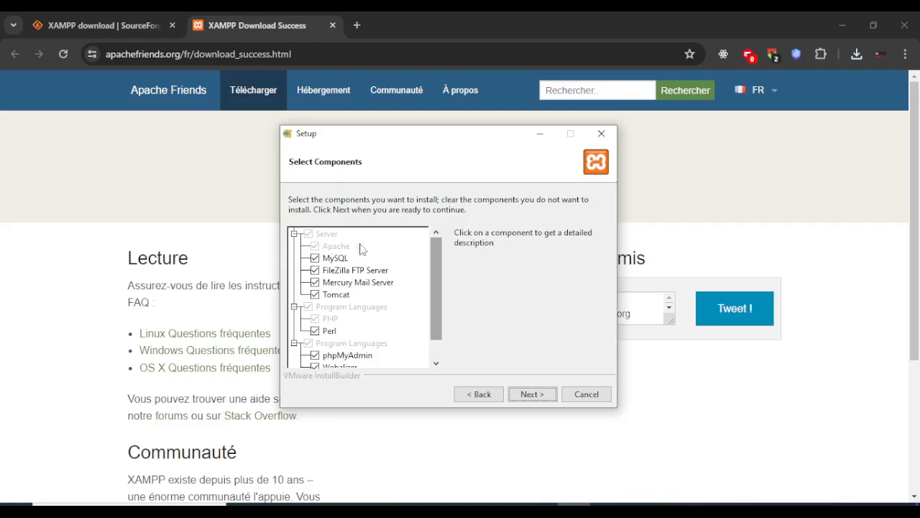
{"action": "left_click", "coordinate": [316, 271]}
{"action": "scroll", "coordinate": [438, 301], "scroll_direction": "down", "scroll_amount": 1}
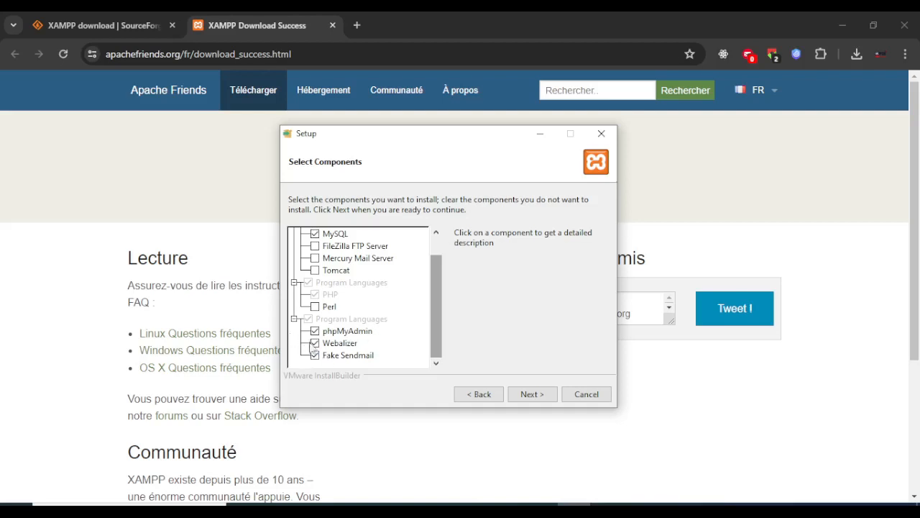
{"action": "left_click", "coordinate": [315, 343]}
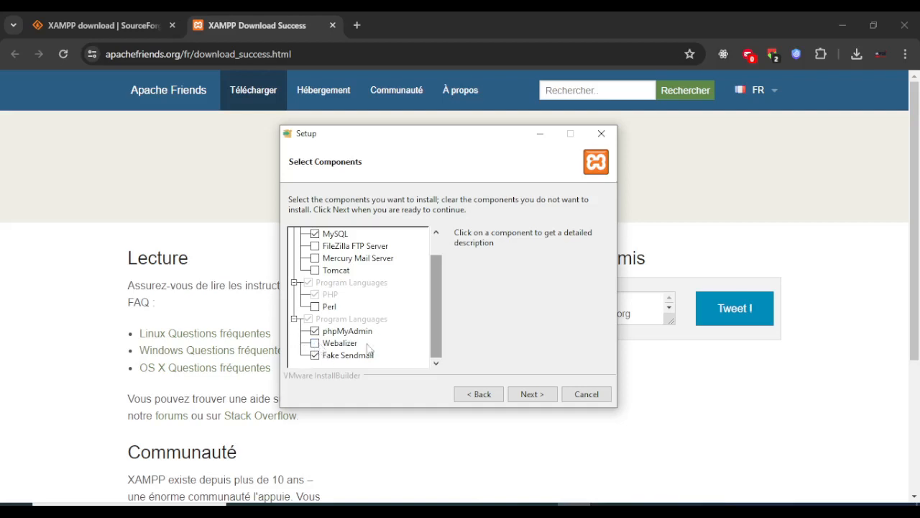
{"action": "left_click", "coordinate": [315, 355]}
{"action": "left_click", "coordinate": [538, 396]}
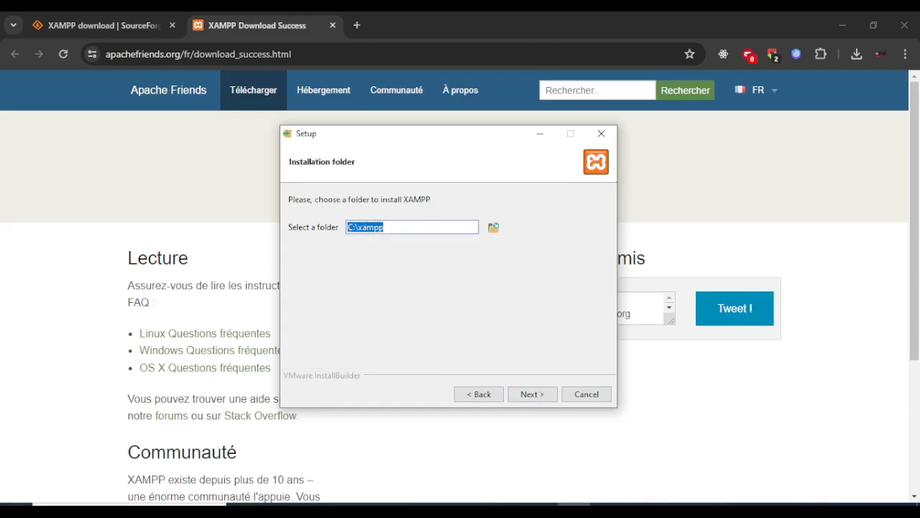
Step: Try to use C:\xampp as the installation folder, and dismiss the resulting warning
{"action": "left_click", "coordinate": [529, 397]}
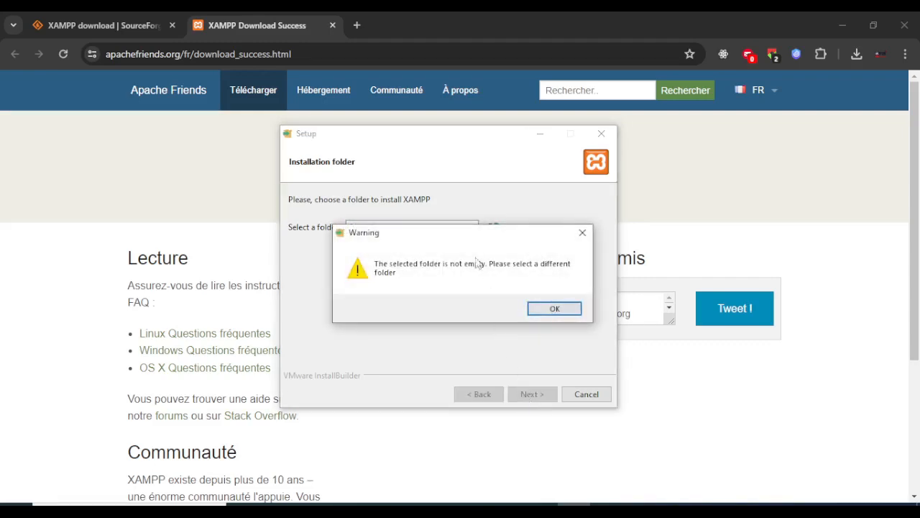
{"action": "left_click", "coordinate": [560, 311]}
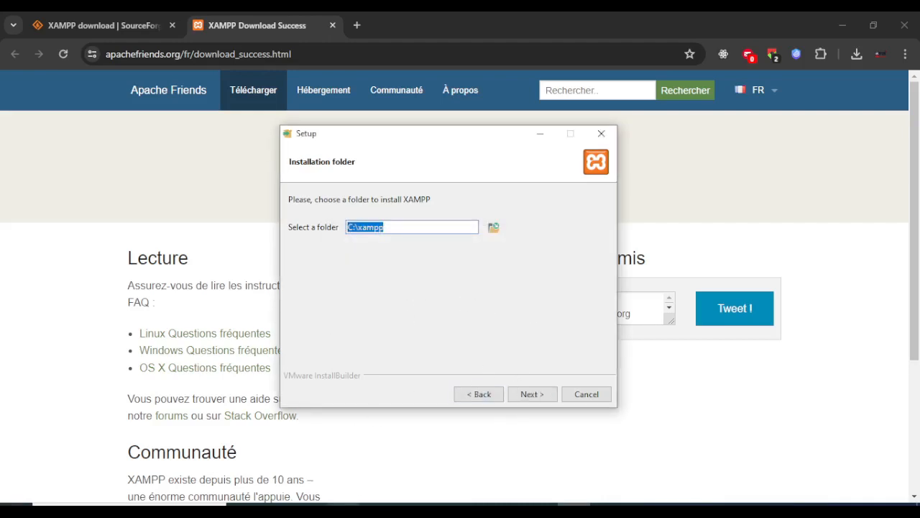
Step: Switch to File Explorer, examine the contents of the xampp folder on drive C:, and return to the setup wizard
{"action": "left_click", "coordinate": [345, 507]}
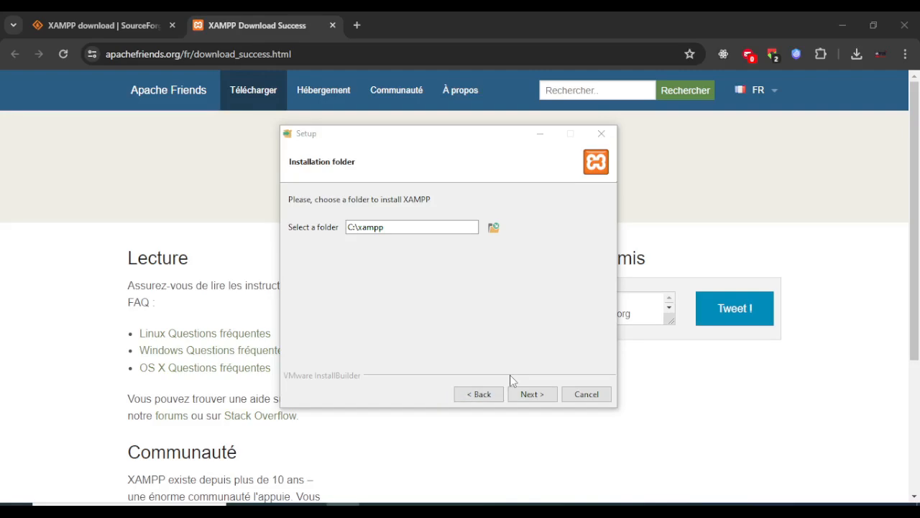
{"action": "left_click_drag", "start_coordinate": [308, 62], "coordinate": [346, 46]}
{"action": "left_click", "coordinate": [127, 349]}
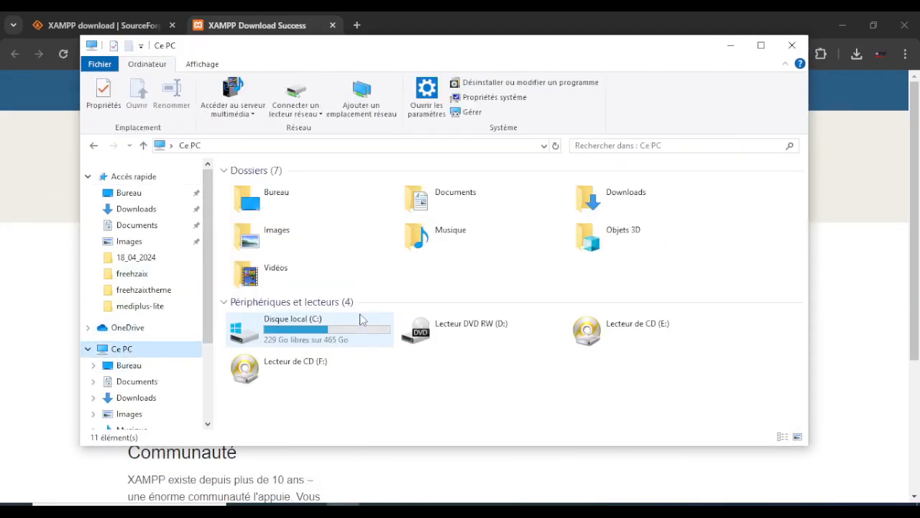
{"action": "double_click", "coordinate": [317, 324]}
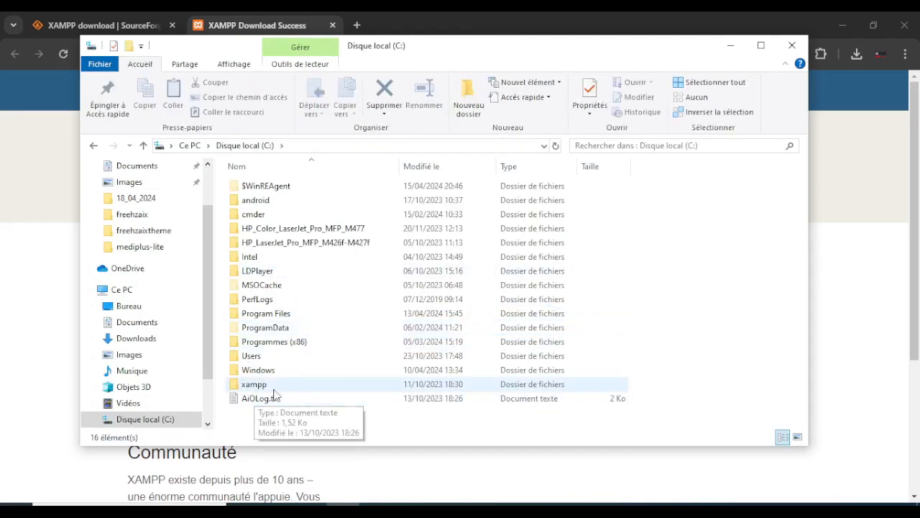
{"action": "double_click", "coordinate": [251, 385]}
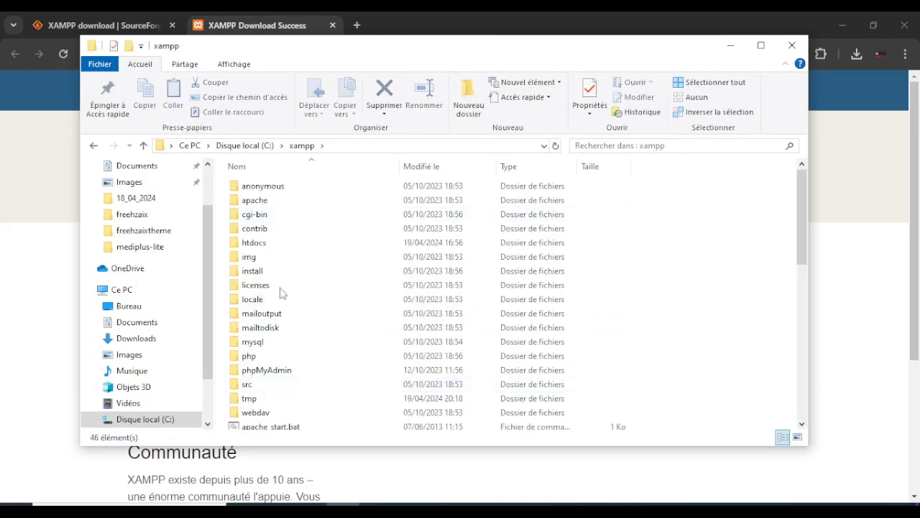
{"action": "scroll", "coordinate": [382, 312], "scroll_direction": "down", "scroll_amount": 7}
{"action": "scroll", "coordinate": [431, 317], "scroll_direction": "up", "scroll_amount": 4}
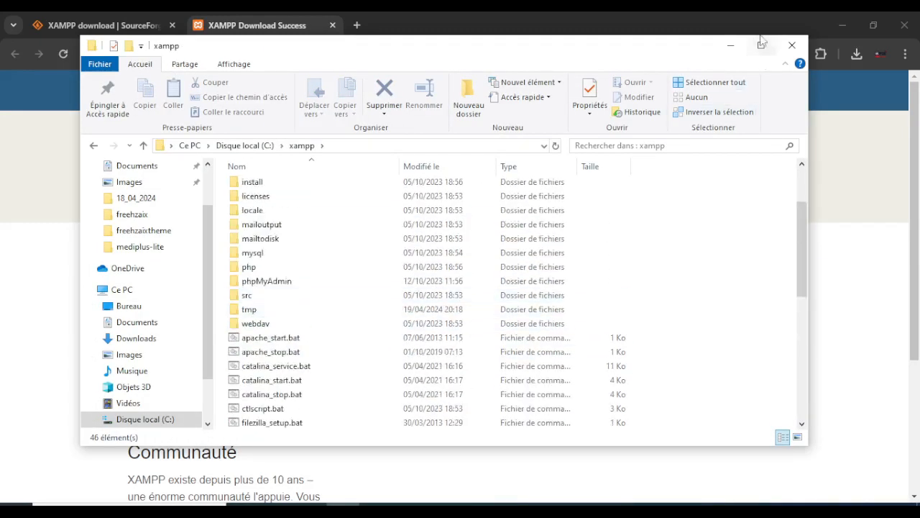
{"action": "left_click", "coordinate": [730, 45]}
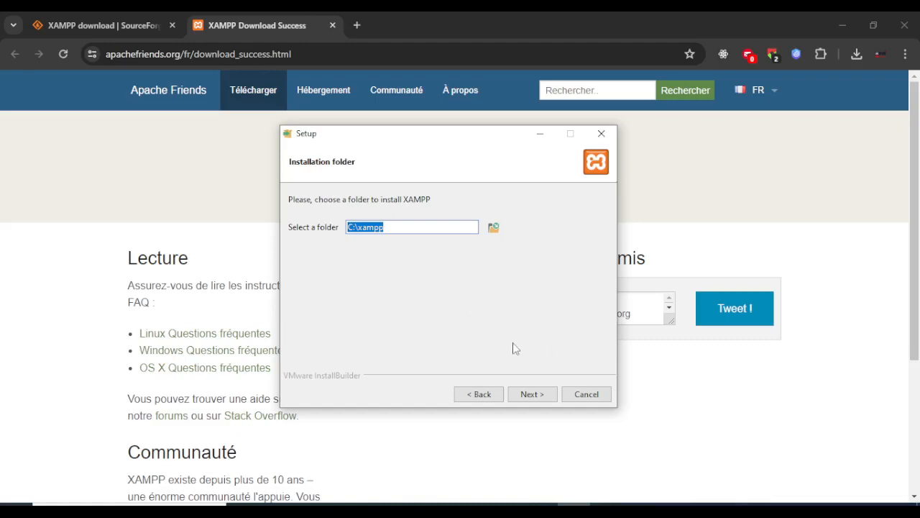
Step: Cancel the XAMPP setup at the installation folder page and agree to abort the installation process
{"action": "left_click", "coordinate": [597, 398]}
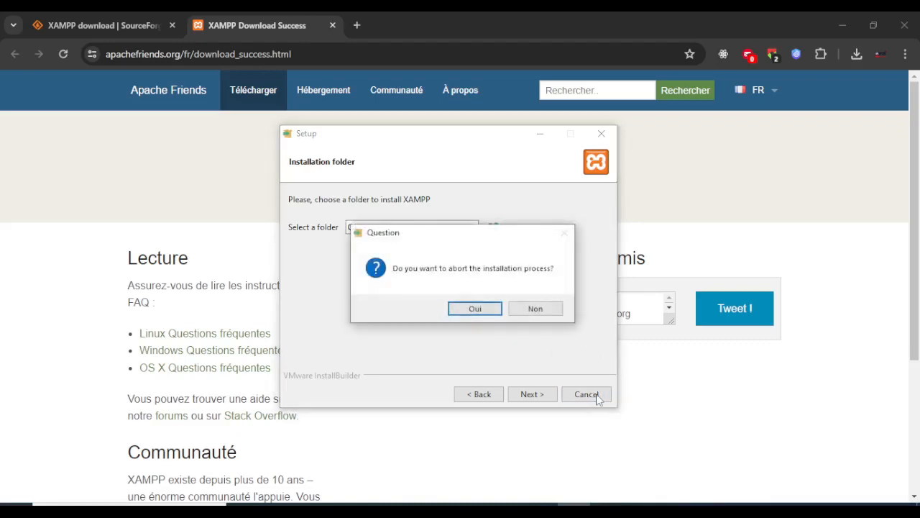
{"action": "left_click", "coordinate": [476, 309]}
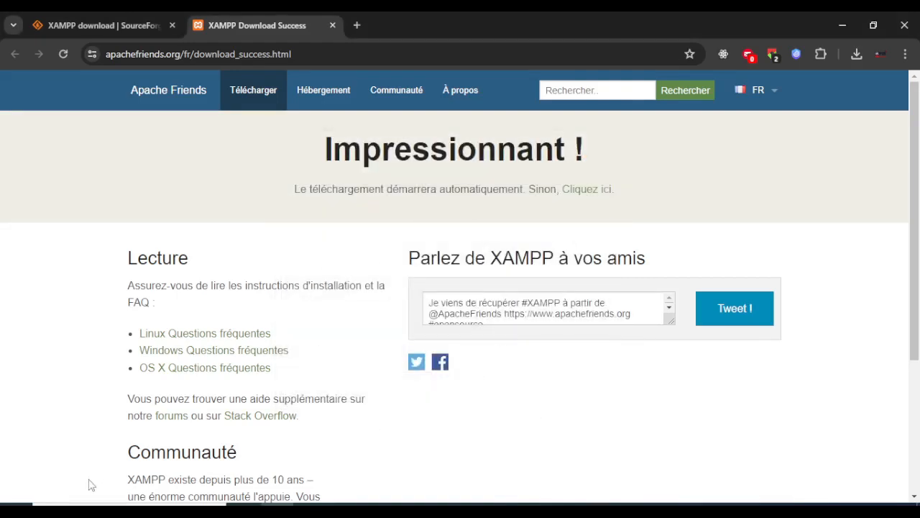
Step: Search Windows for xampp, open the XAMPP Control Panel, and start the Apache and MySQL modules
{"action": "left_click", "coordinate": [70, 501]}
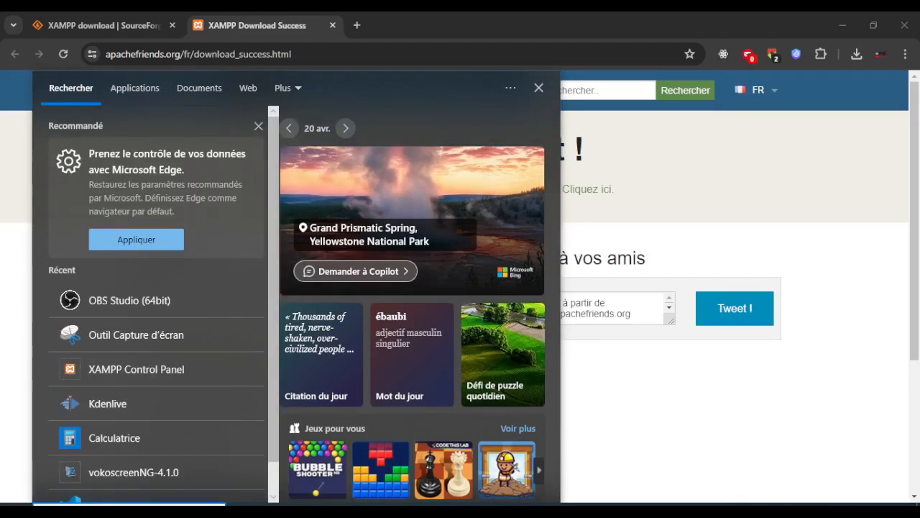
{"action": "type", "text": "xamm"}
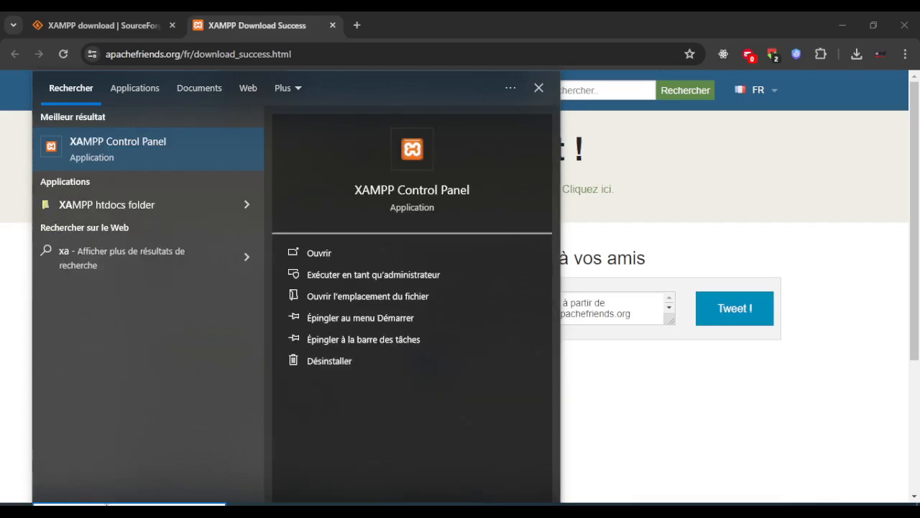
{"action": "type", "text": "p"}
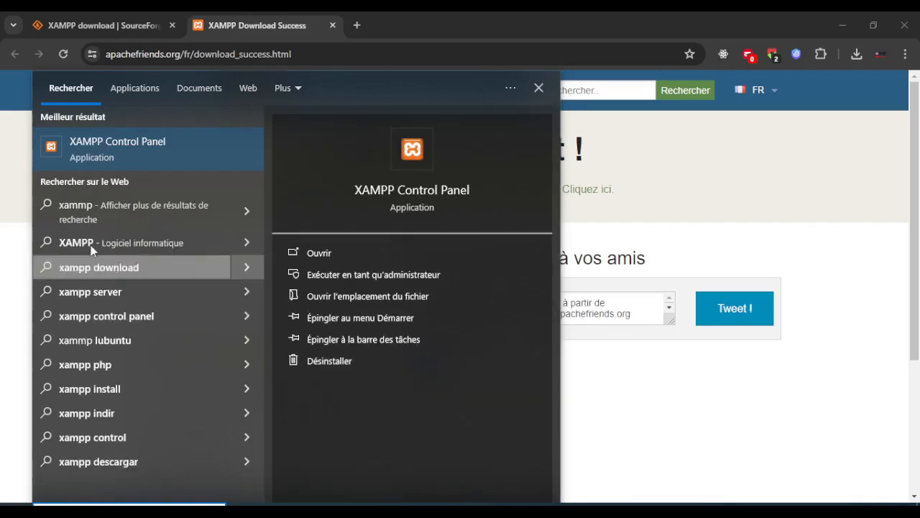
{"action": "key", "text": "BackSpace"}
{"action": "key", "text": "BackSpace"}
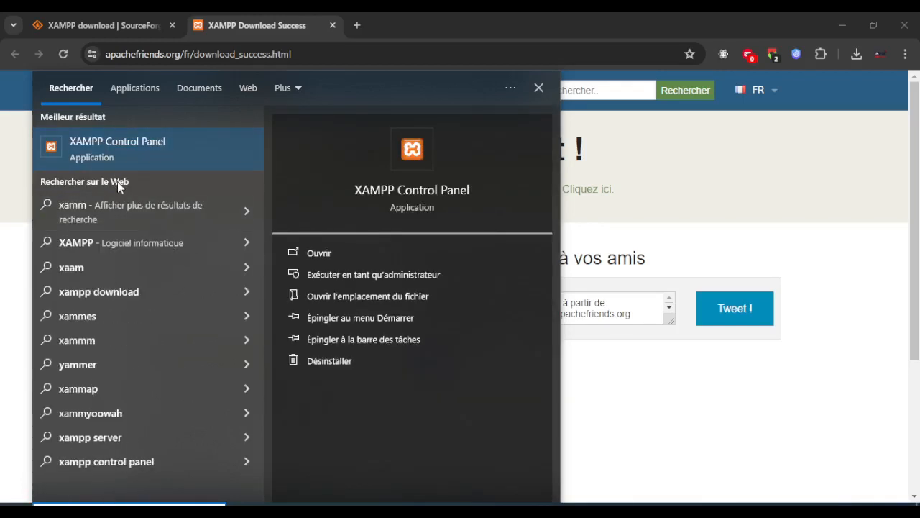
{"action": "type", "text": "pp"}
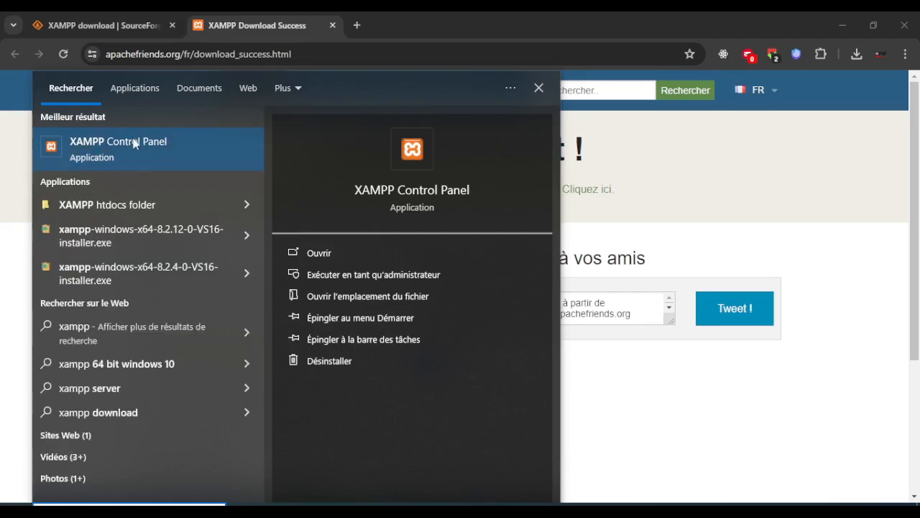
{"action": "left_click", "coordinate": [92, 148]}
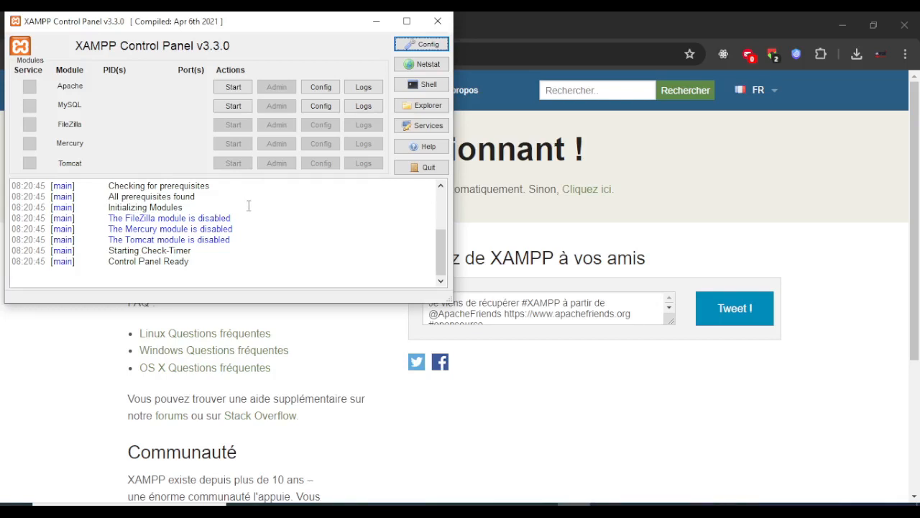
{"action": "left_click", "coordinate": [235, 87]}
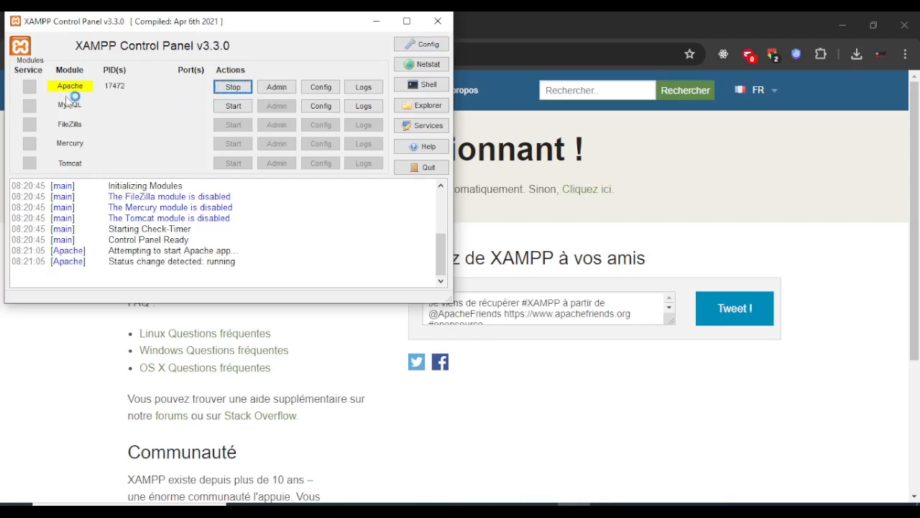
{"action": "left_click", "coordinate": [233, 106]}
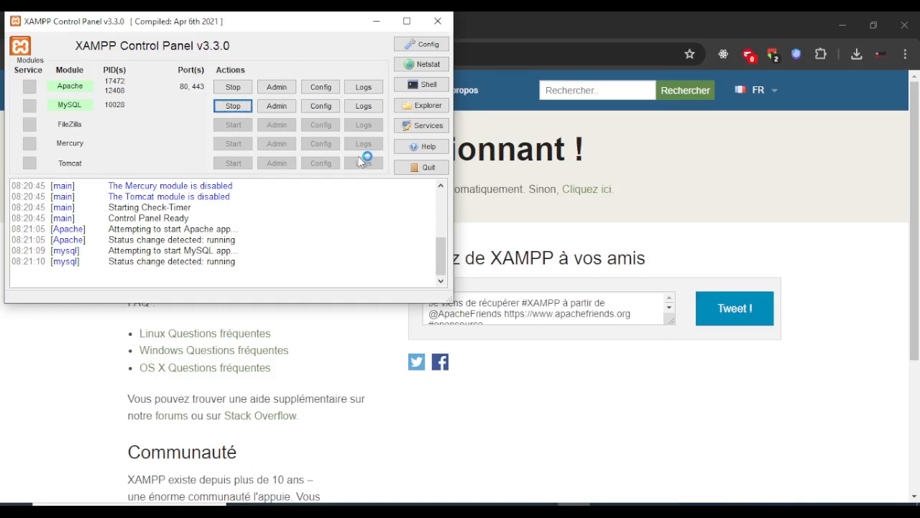
Step: Switch back to Chrome and open localhost/phpmyadmin in a new tab
{"action": "left_click", "coordinate": [588, 26]}
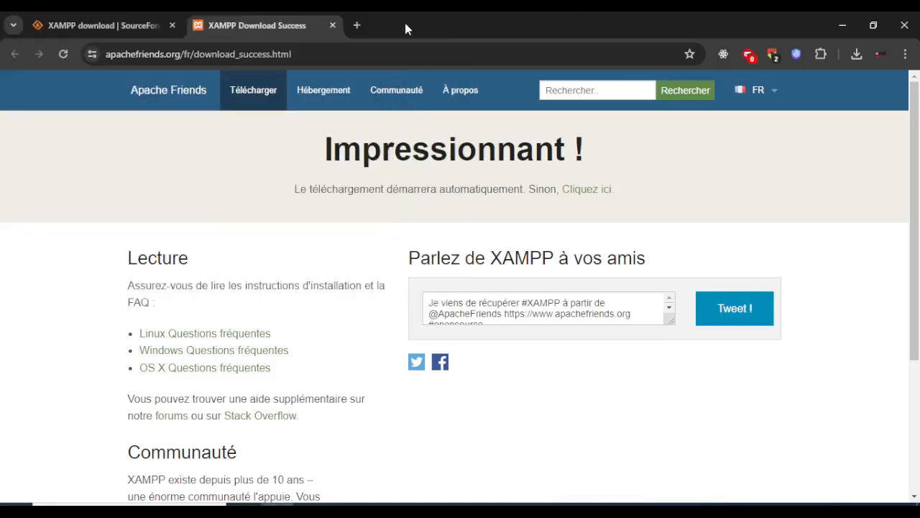
{"action": "left_click", "coordinate": [357, 26]}
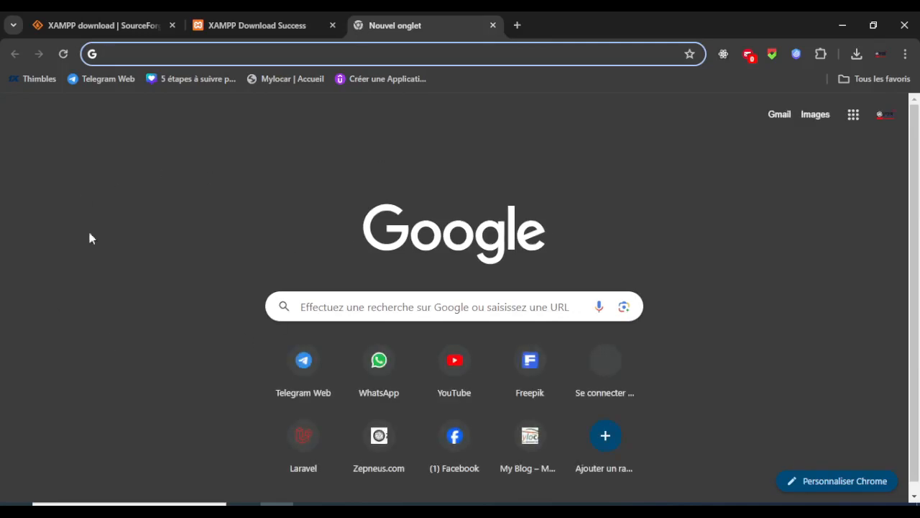
{"action": "type", "text": "loc"}
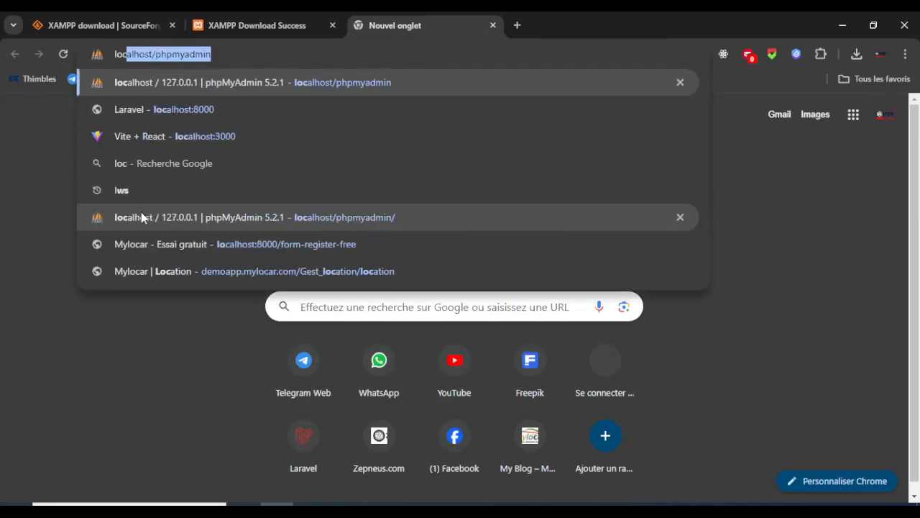
{"action": "key", "text": "Return"}
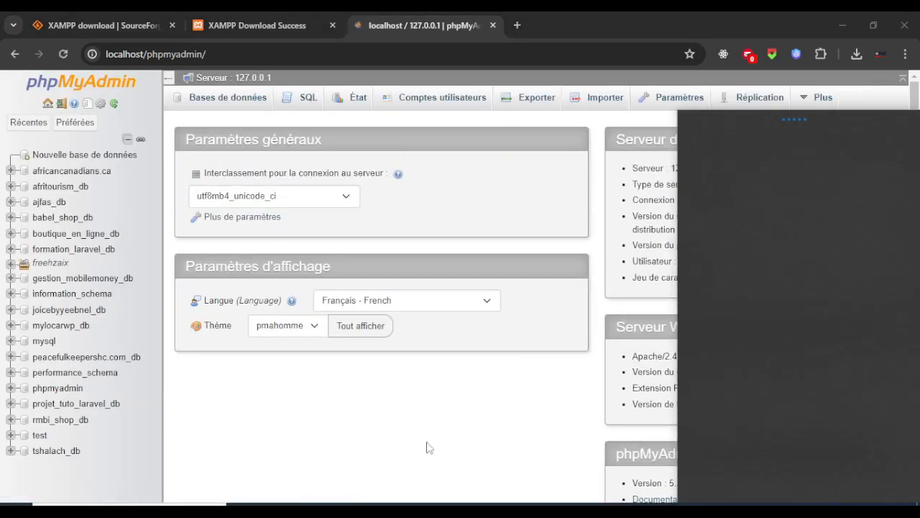
{"action": "left_click", "coordinate": [388, 442]}
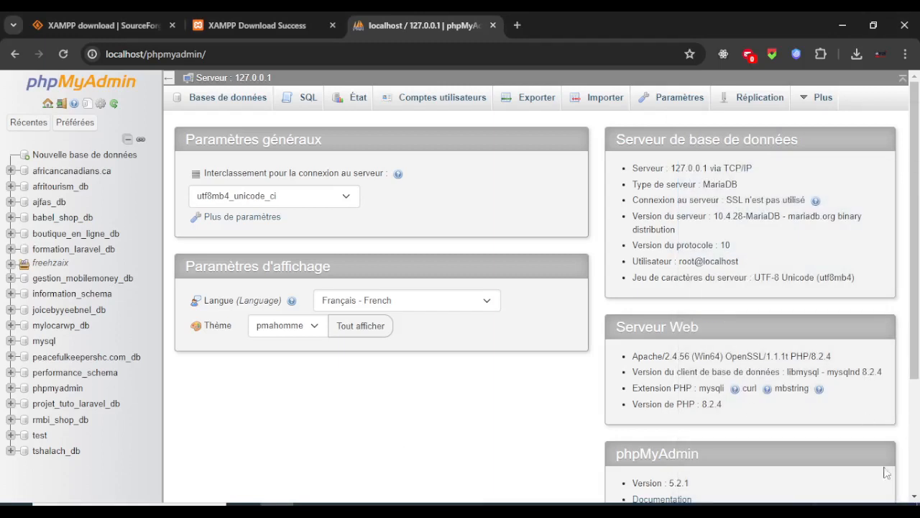